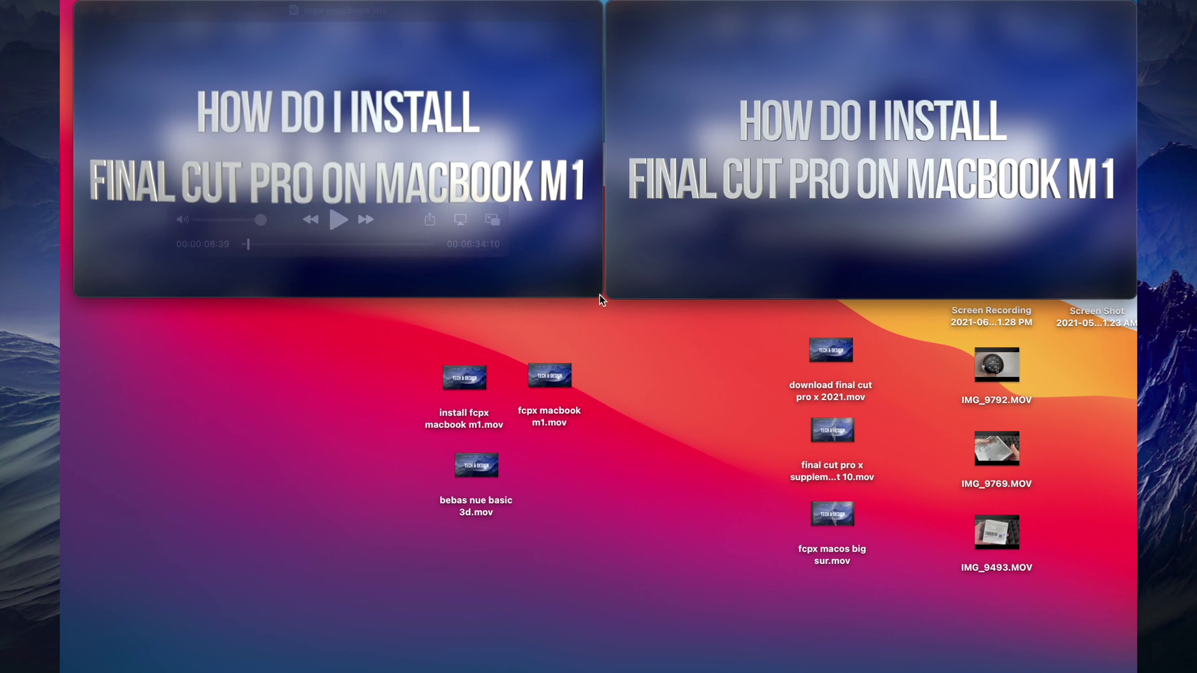
- Resize the two QuickTime title videos so they sit side by side for comparison
{"action": "left_click_drag", "start_coordinate": [598, 294], "coordinate": [1128, 665]}
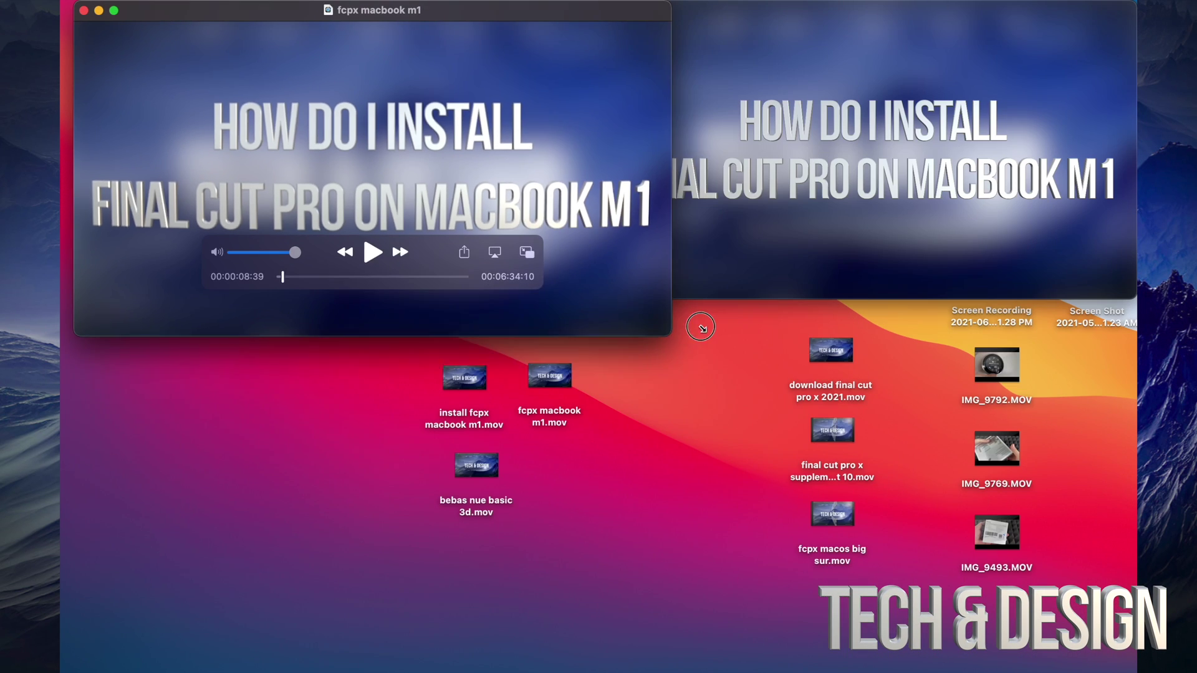
{"action": "left_click_drag", "start_coordinate": [681, 334], "coordinate": [633, 274]}
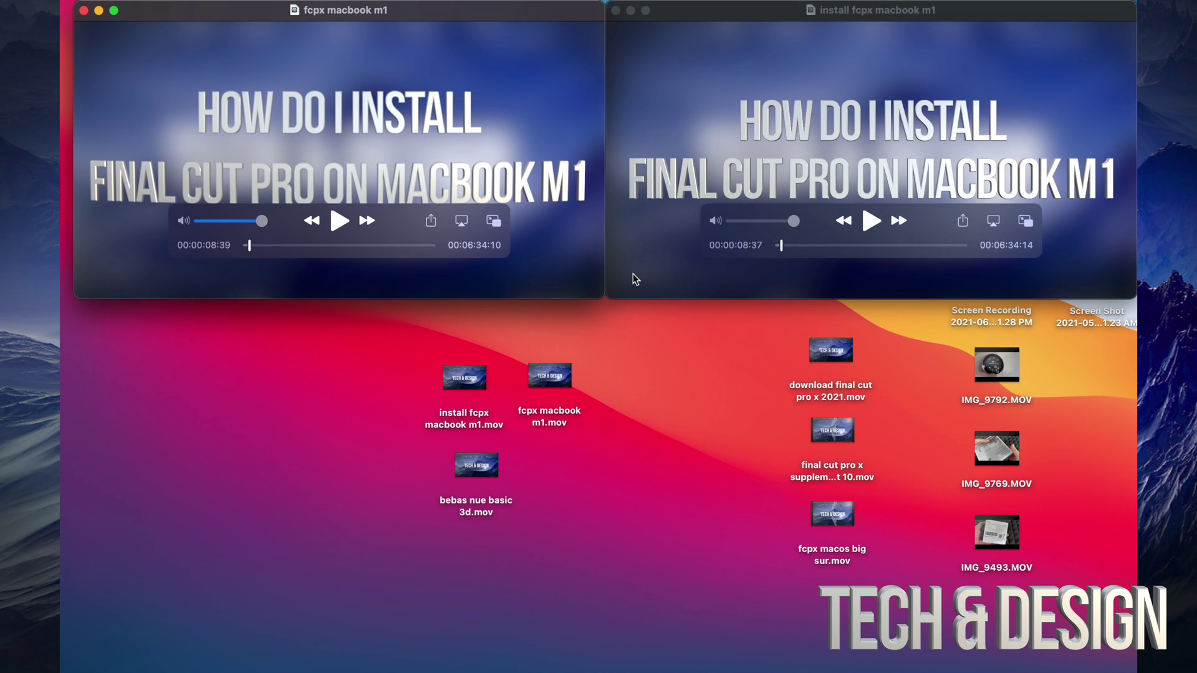
{"action": "left_click_drag", "start_coordinate": [582, 307], "coordinate": [66, 666]}
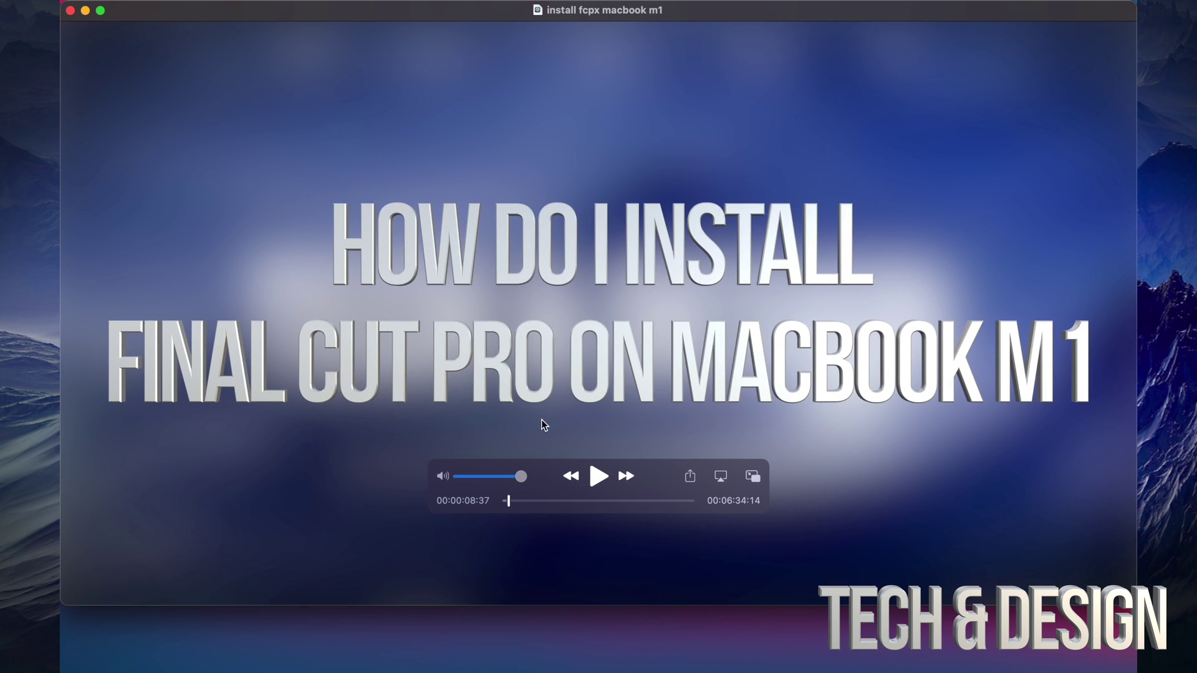
{"action": "left_click_drag", "start_coordinate": [61, 603], "coordinate": [561, 296]}
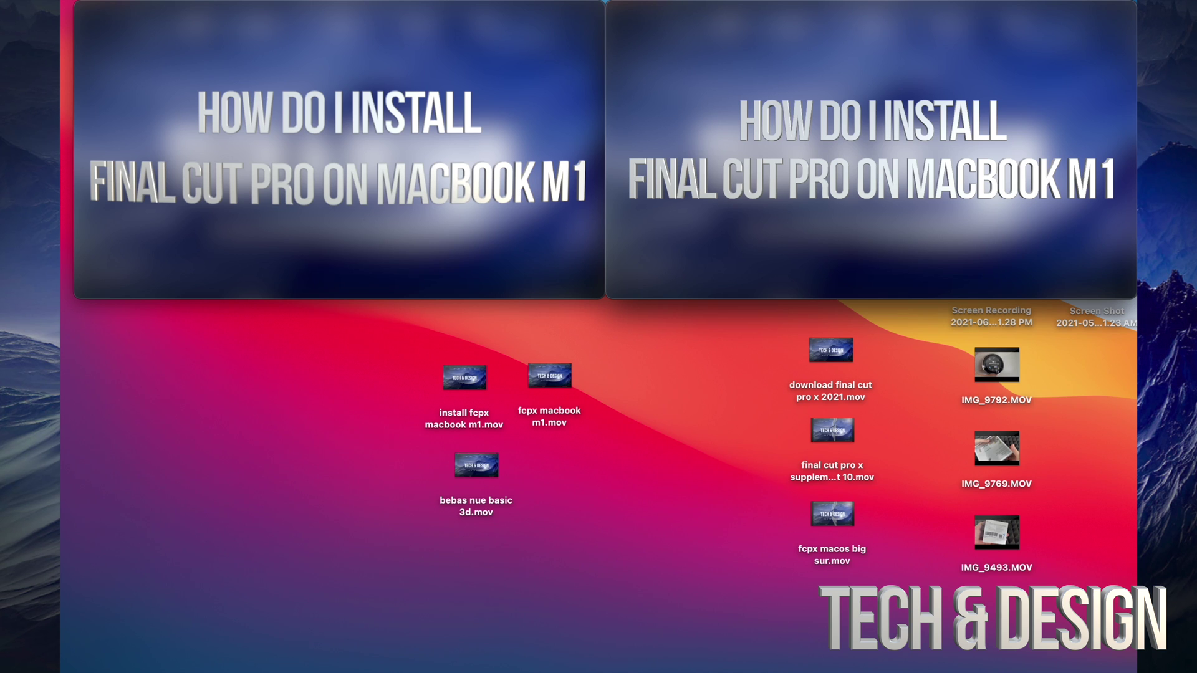
{"action": "mouse_move", "coordinate": [637, 157]}
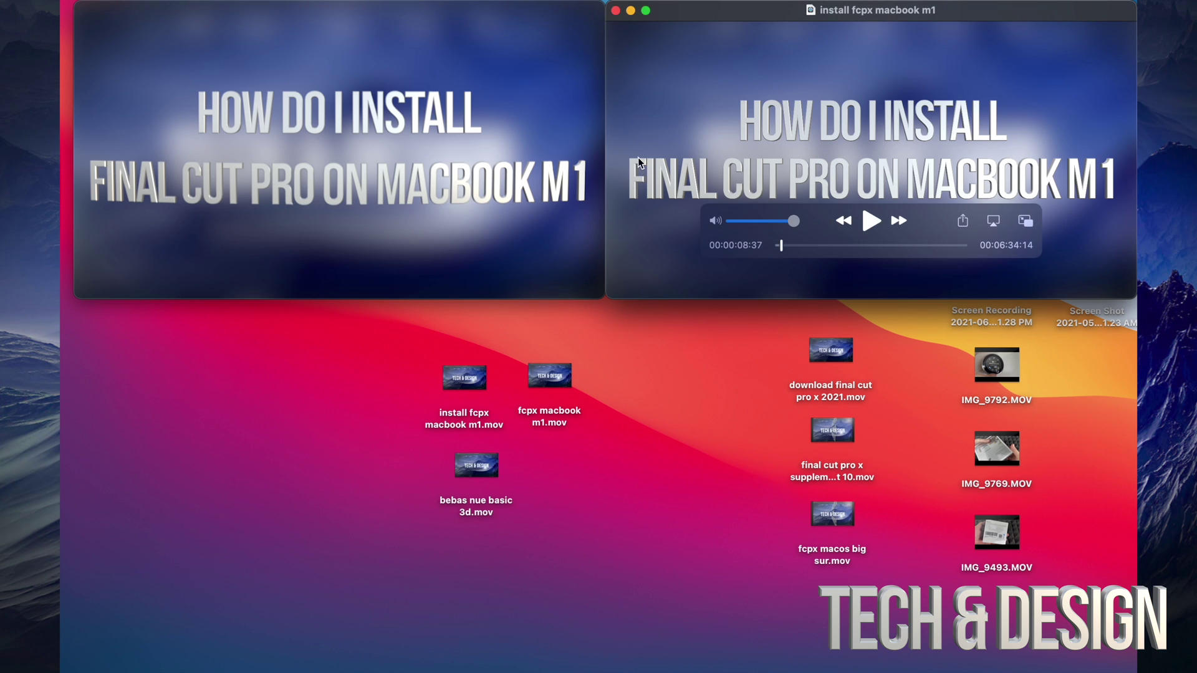
- Close both QuickTime video windows, leaving the Finder desktop with the title .mov files
{"action": "left_click", "coordinate": [617, 12]}
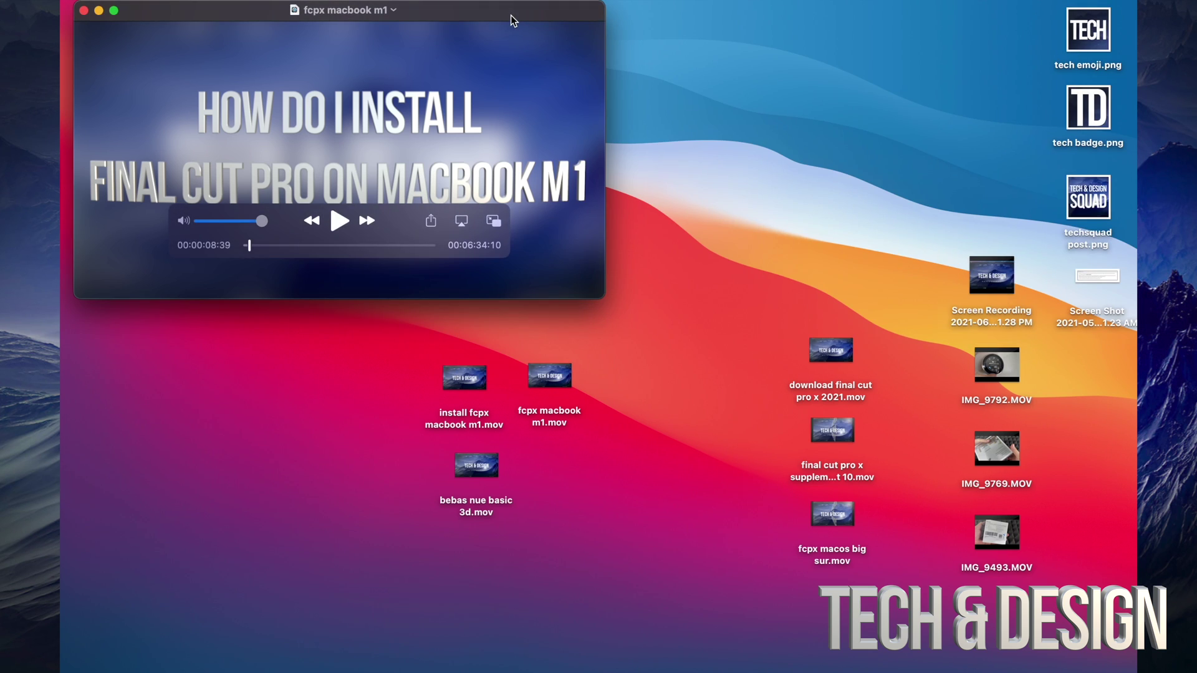
{"action": "left_click", "coordinate": [84, 11]}
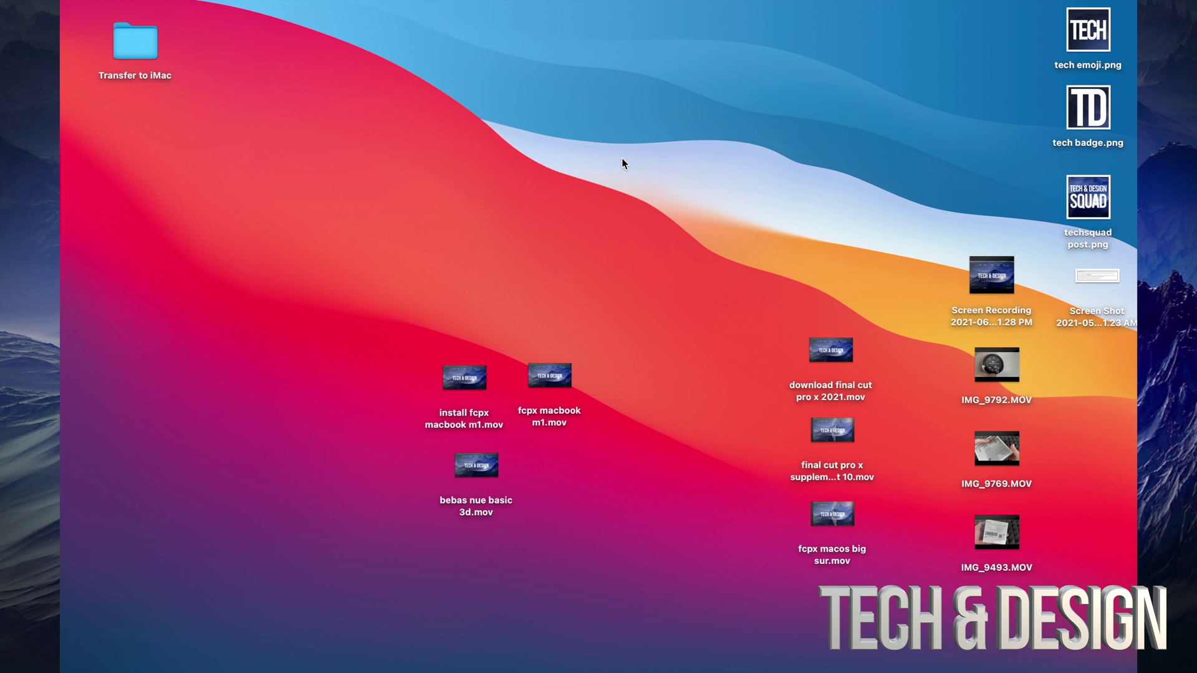
- Bring Final Cut Pro forward, show the library's projects, and allow access to all photos
{"action": "mouse_move", "coordinate": [611, 668]}
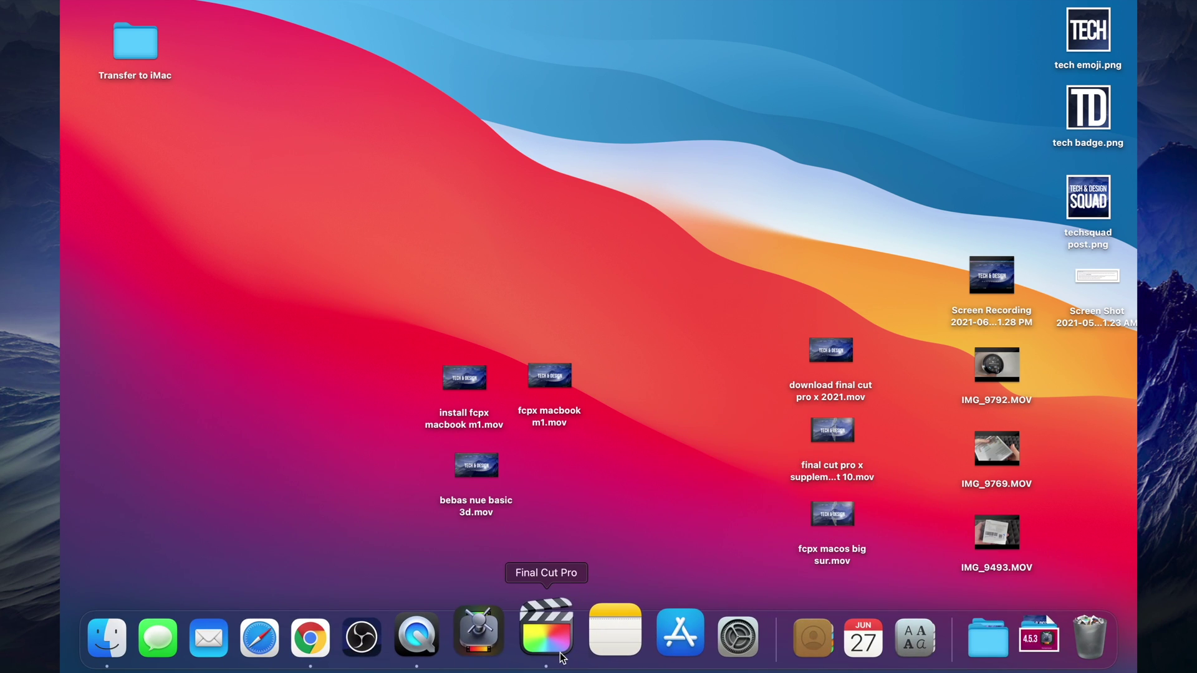
{"action": "left_click", "coordinate": [546, 633]}
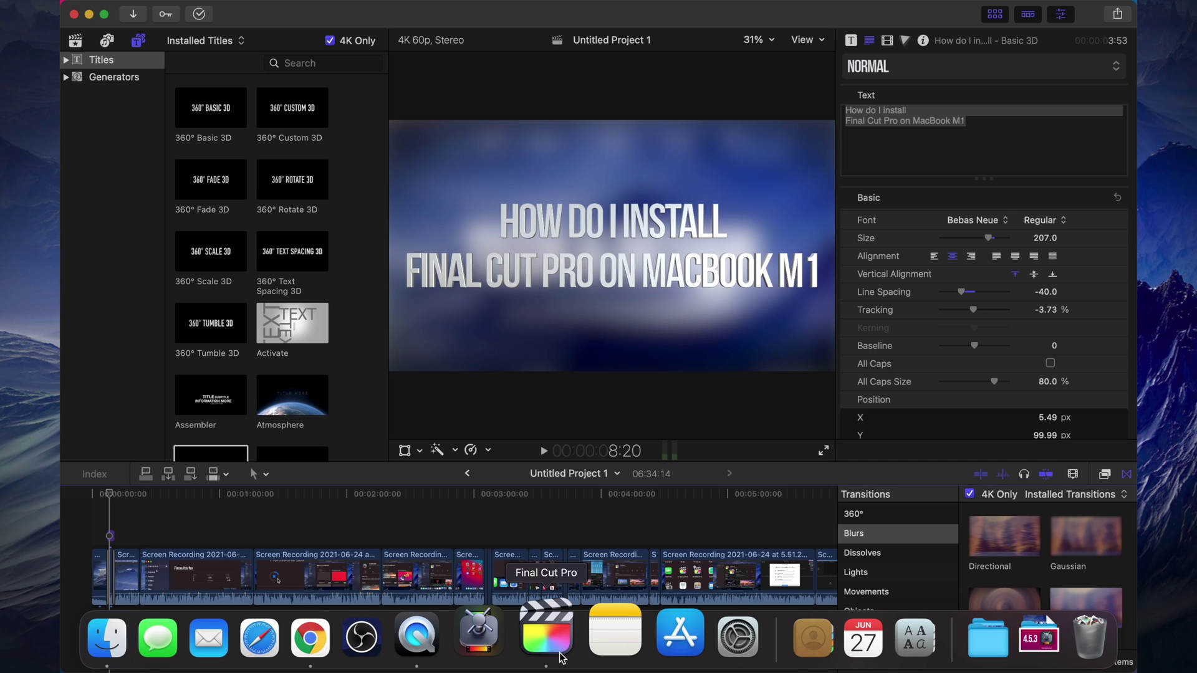
{"action": "scroll", "coordinate": [243, 266], "scroll_direction": "up", "scroll_amount": 2}
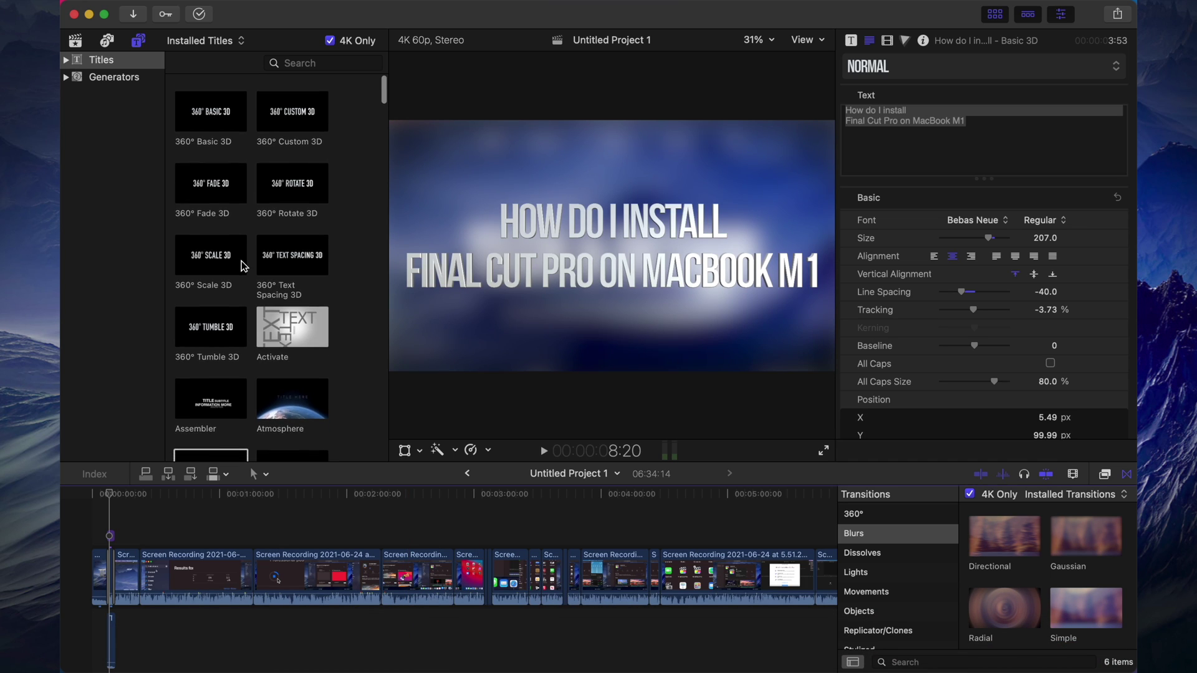
{"action": "left_click", "coordinate": [107, 50]}
{"action": "left_click", "coordinate": [75, 41]}
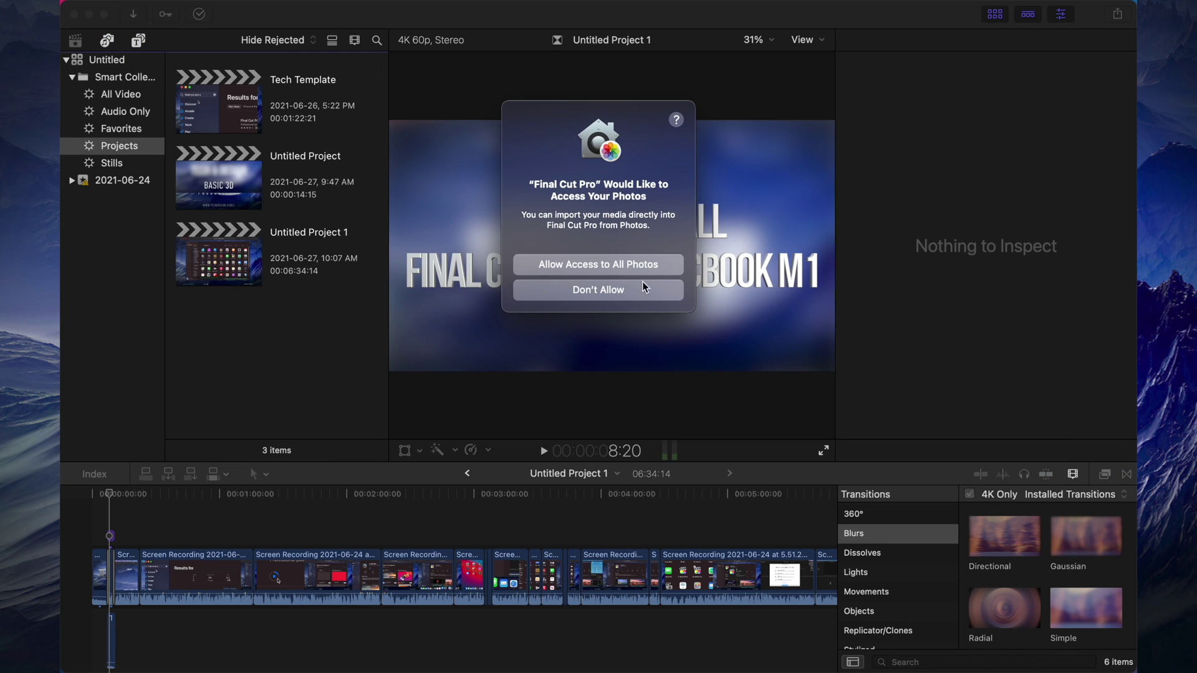
{"action": "left_click", "coordinate": [582, 270]}
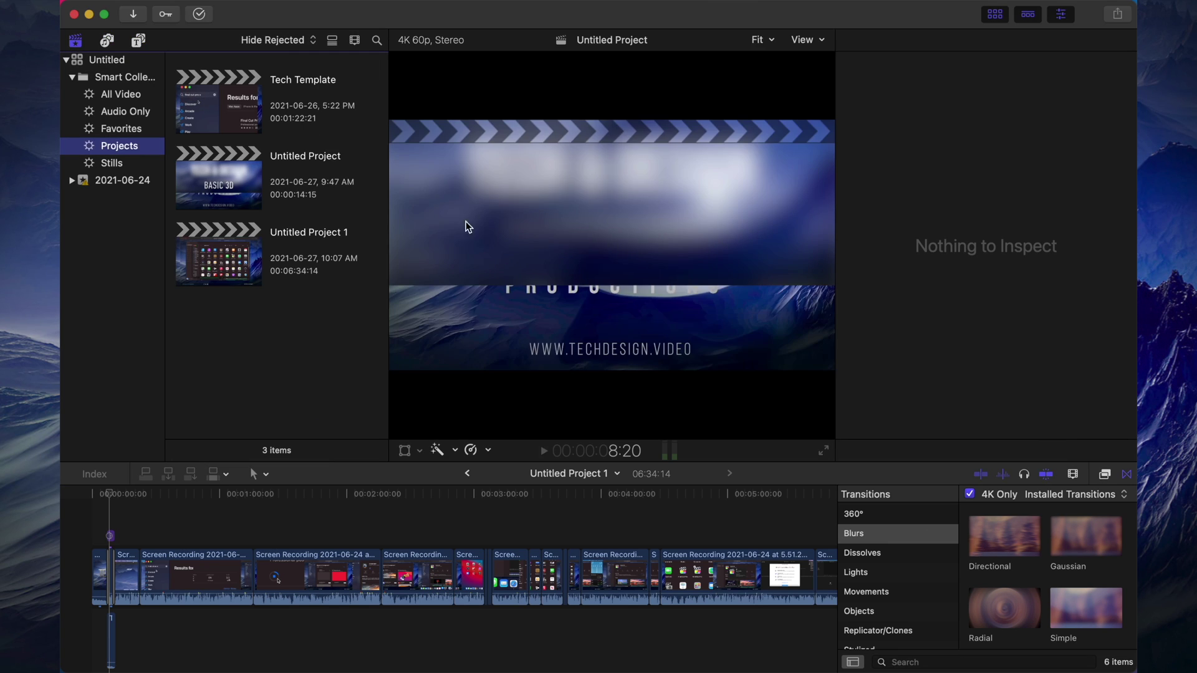
- Open the Tech Template project and nudge its Video title clip slightly later
{"action": "double_click", "coordinate": [242, 108]}
{"action": "left_click_drag", "start_coordinate": [157, 537], "coordinate": [186, 537]}
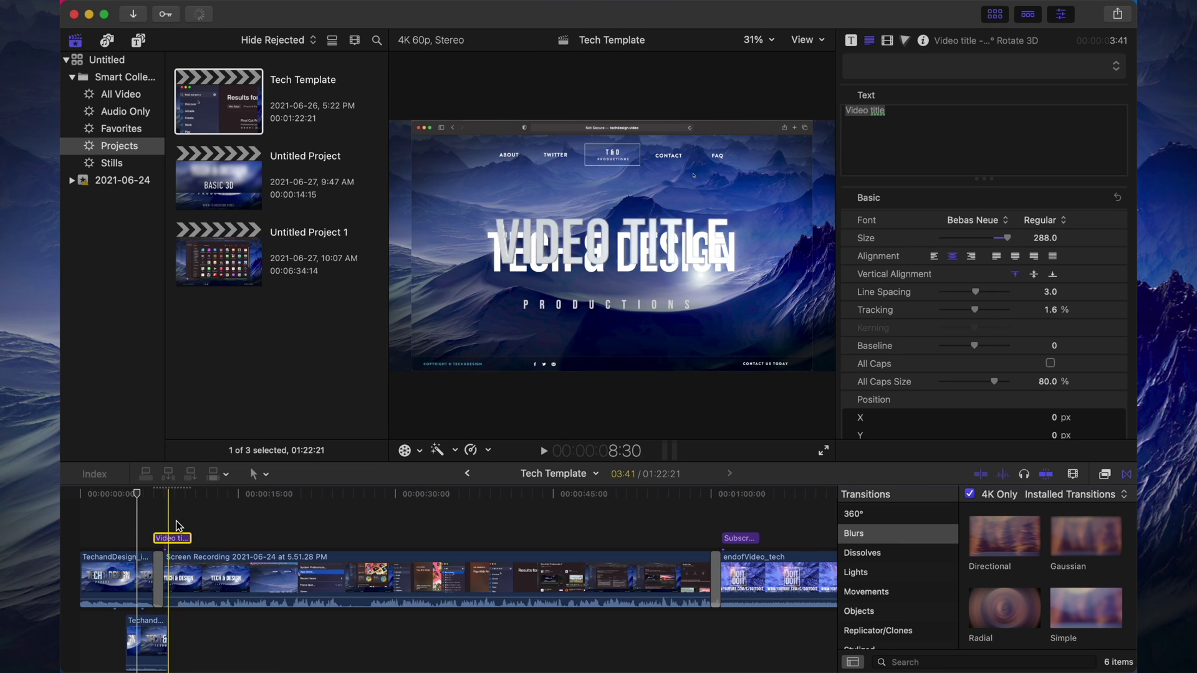
{"action": "left_click", "coordinate": [168, 525]}
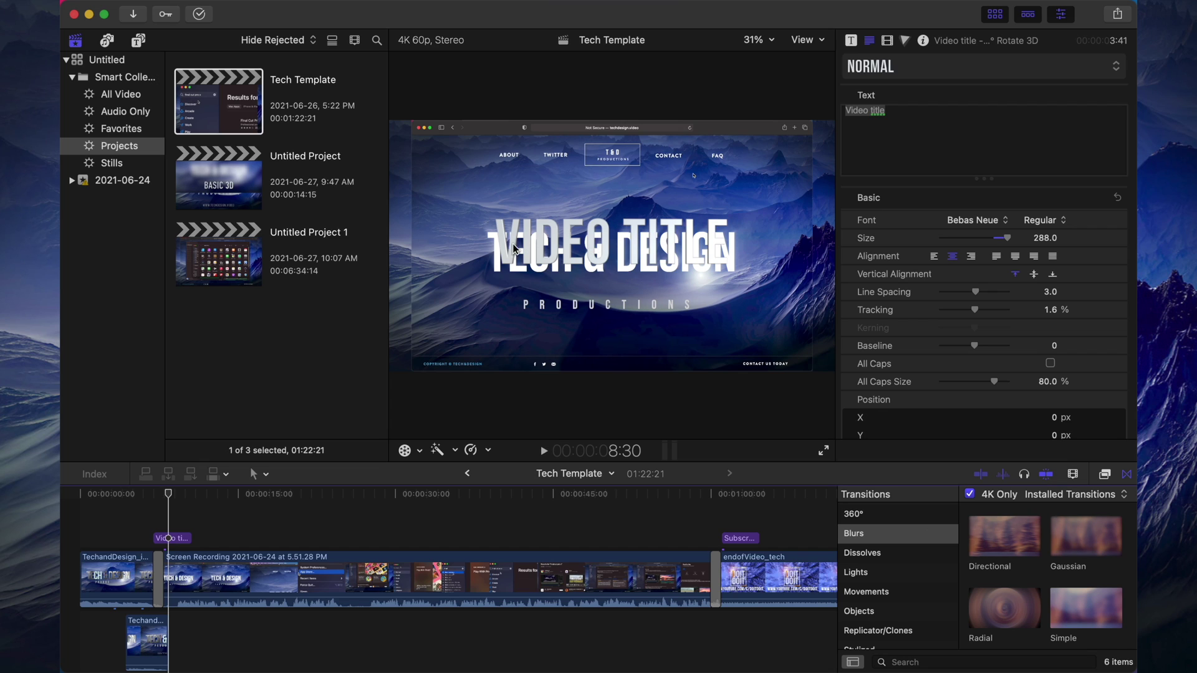
- Open Untitled Project and place the playhead over its 'THIS IS A TITLE' Basic 3D title
{"action": "double_click", "coordinate": [217, 190]}
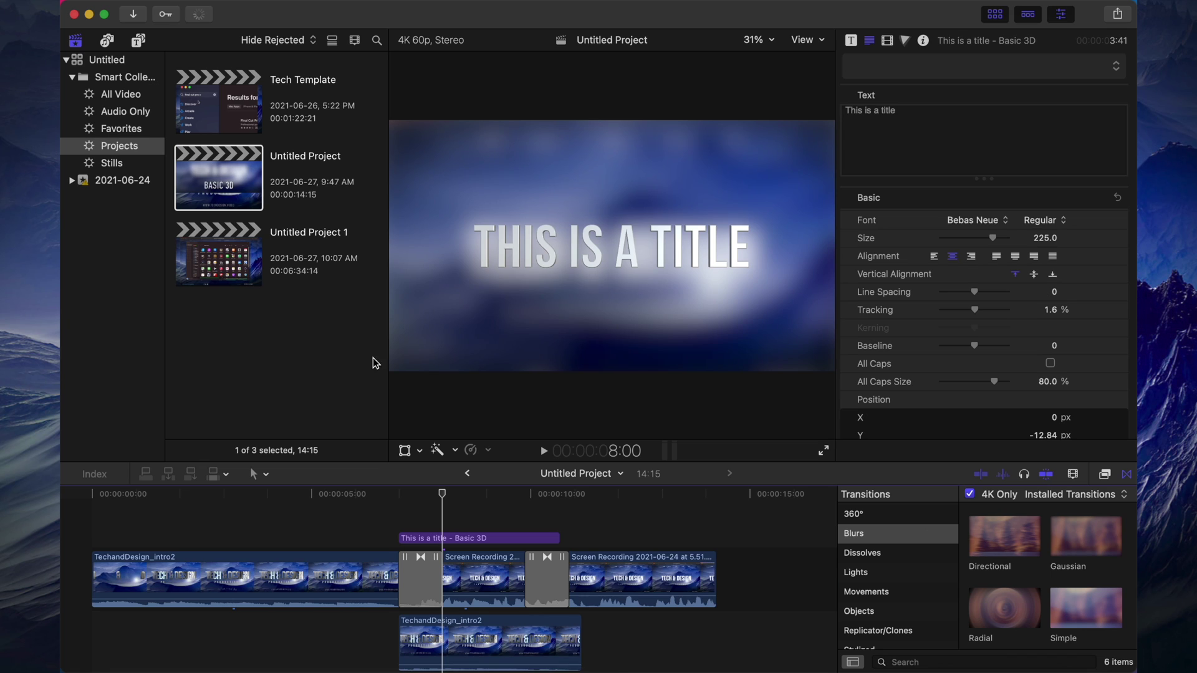
{"action": "left_click", "coordinate": [487, 520]}
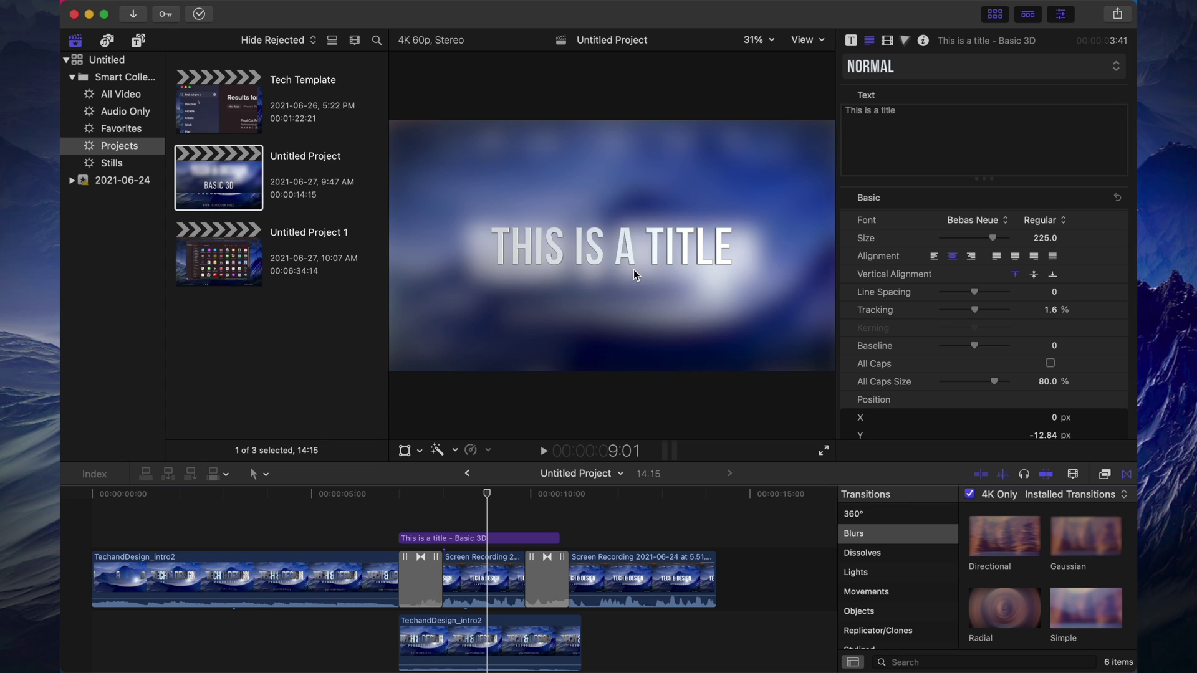
- Show the Titles browser and scroll past the 360° titles to preview Basic 3D
{"action": "left_click", "coordinate": [137, 41]}
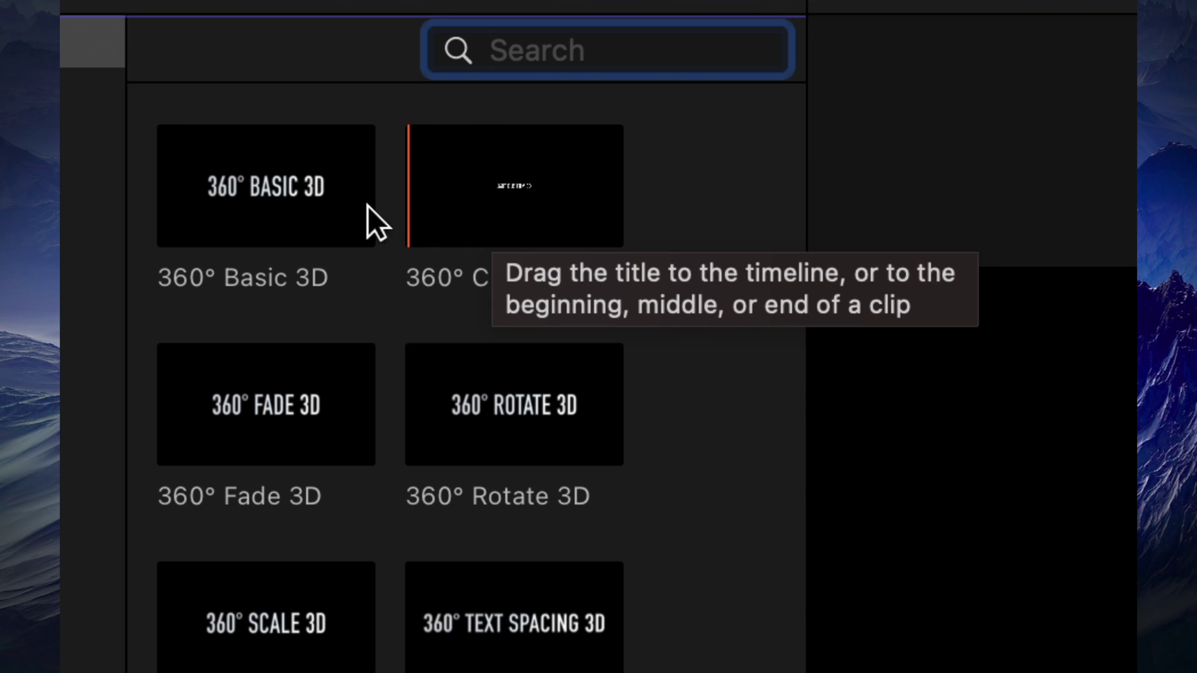
{"action": "scroll", "coordinate": [381, 306], "scroll_direction": "down", "scroll_amount": 5}
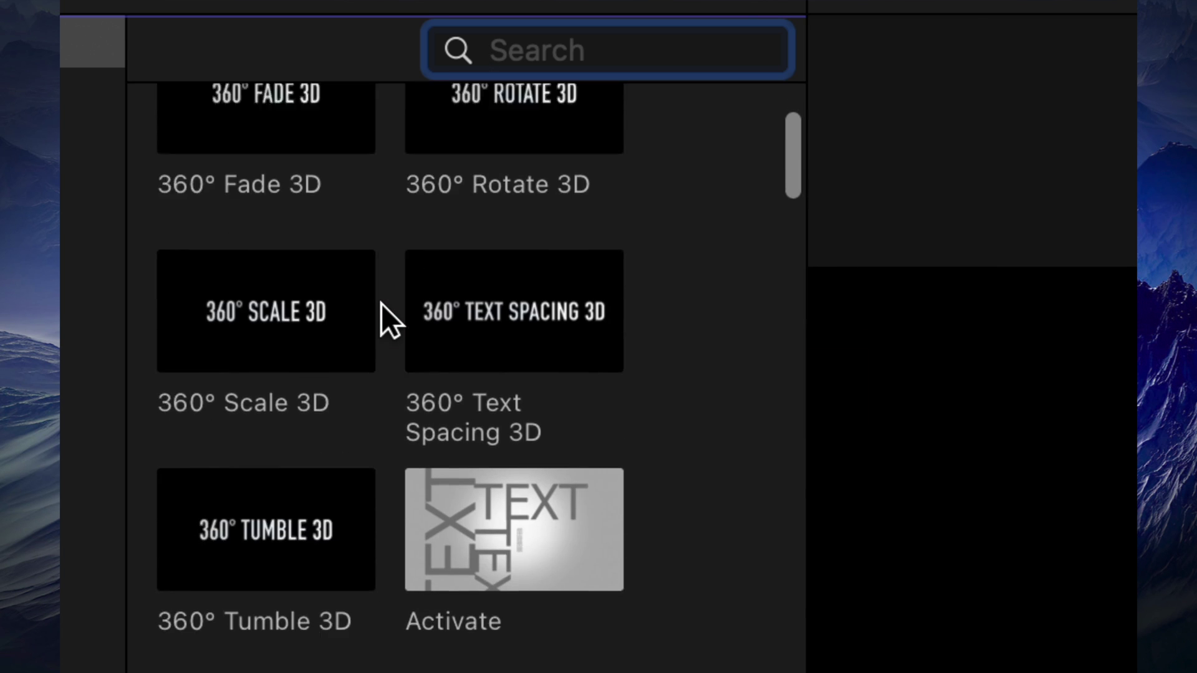
{"action": "scroll", "coordinate": [381, 306], "scroll_direction": "down", "scroll_amount": 15}
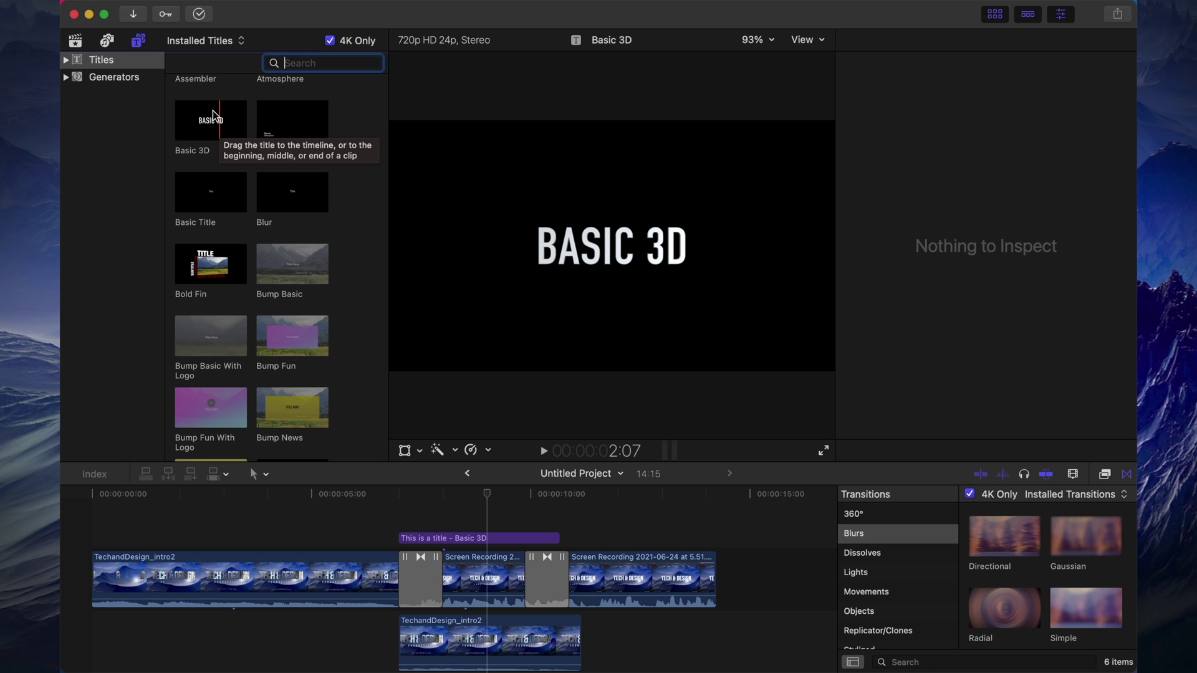
- Drop a Basic 3D title above the 'This is a title' clip and preview it
{"action": "left_click_drag", "start_coordinate": [212, 116], "coordinate": [401, 510]}
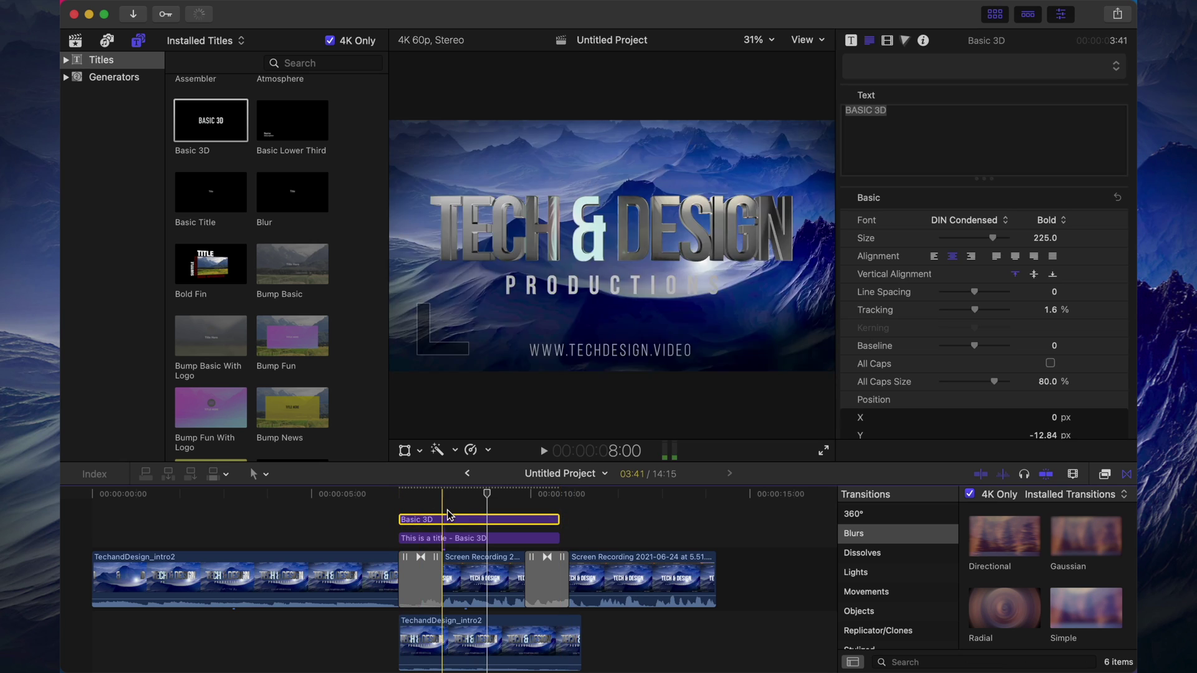
{"action": "left_click", "coordinate": [449, 516]}
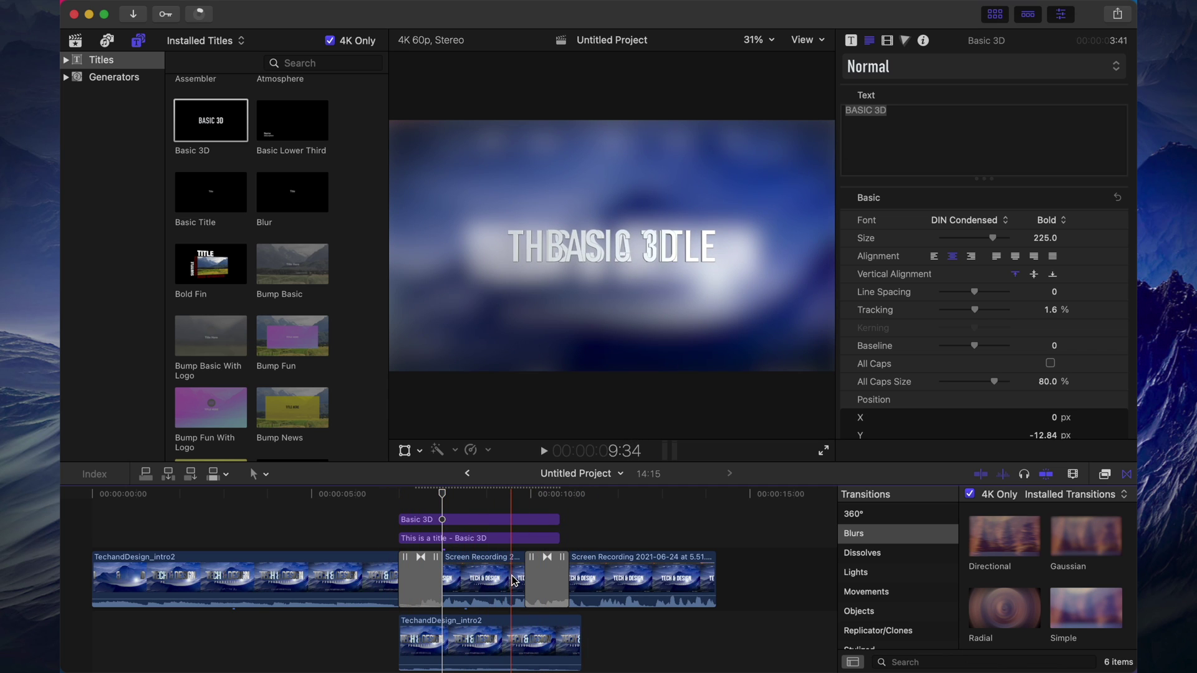
- Delete the extra Basic 3D clip and keep the remaining title's font as Bebas Neue
{"action": "left_click", "coordinate": [462, 523]}
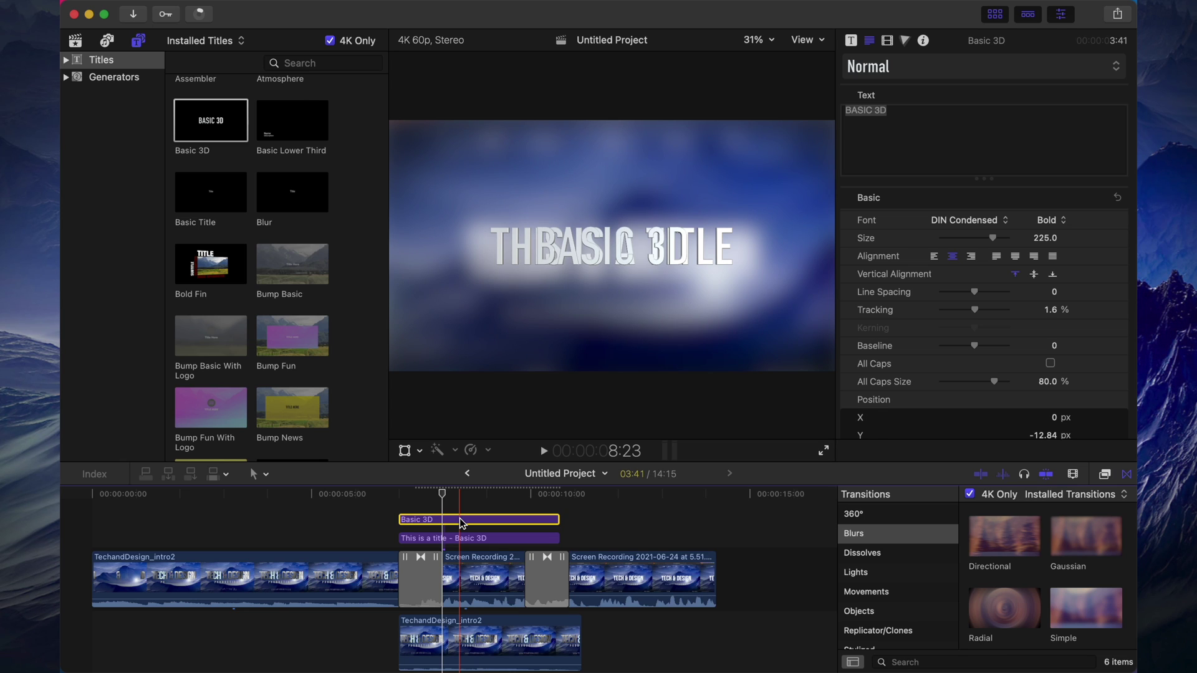
{"action": "key", "text": "Delete"}
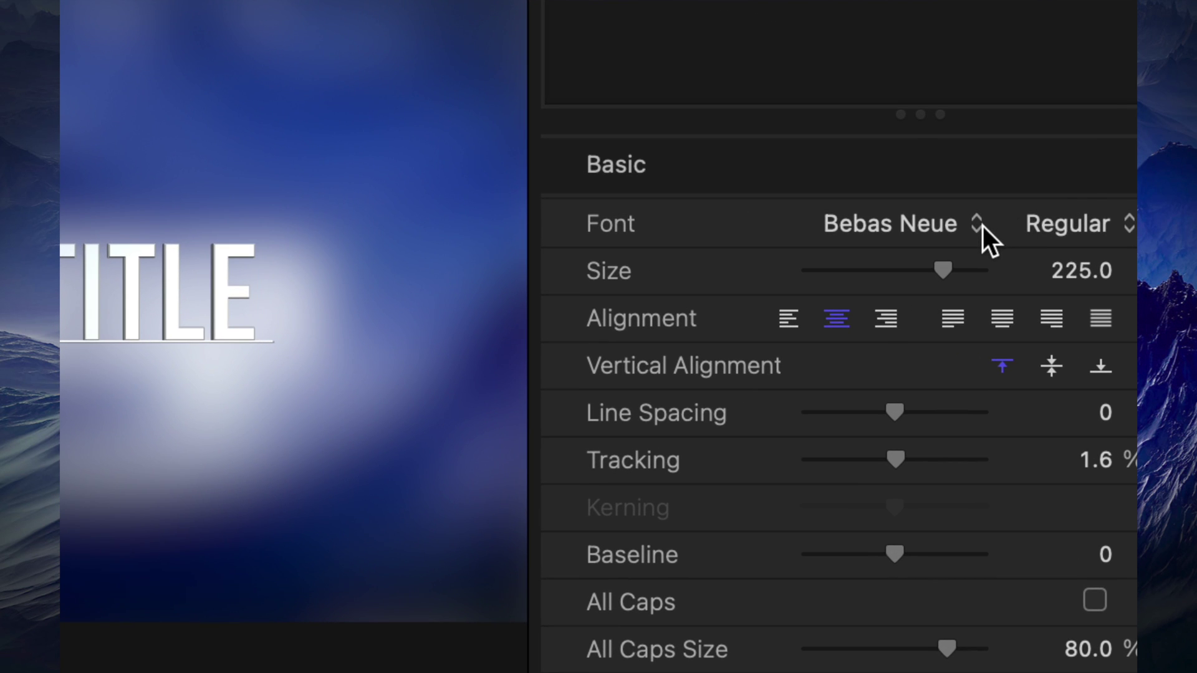
{"action": "left_click", "coordinate": [982, 226]}
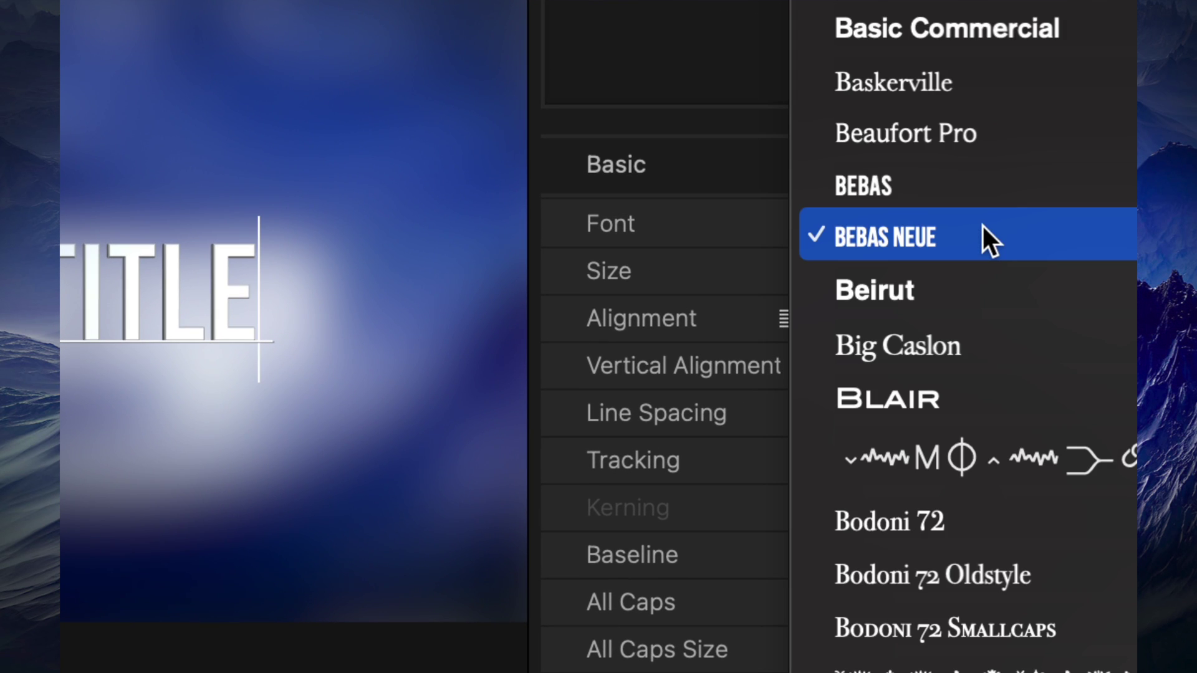
{"action": "left_click", "coordinate": [949, 230]}
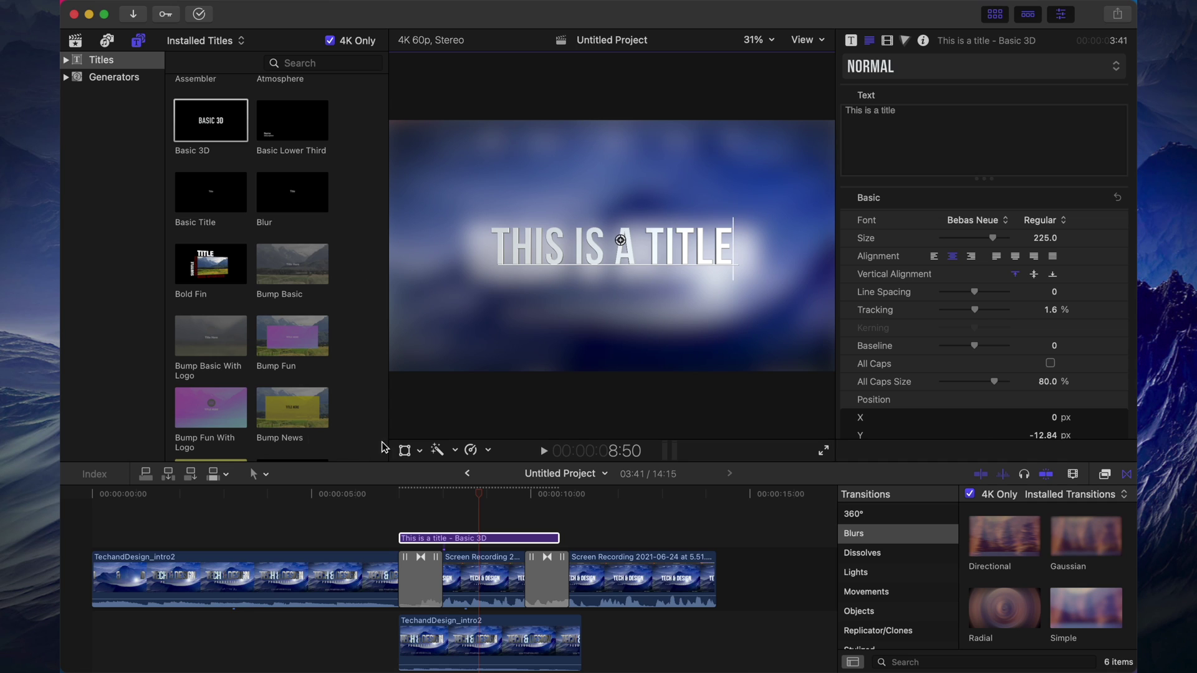
- Drag the 'THIS IS A TITLE' text back to the frame's centre, X 0 px, Y 0.16 px
{"action": "mouse_move", "coordinate": [625, 255]}
{"action": "left_mouse_down"}
{"action": "mouse_move", "coordinate": [645, 245]}
{"action": "mouse_move", "coordinate": [608, 242]}
{"action": "mouse_move", "coordinate": [614, 249]}
{"action": "mouse_move", "coordinate": [620, 224]}
{"action": "mouse_move", "coordinate": [620, 237]}
{"action": "left_mouse_up"}
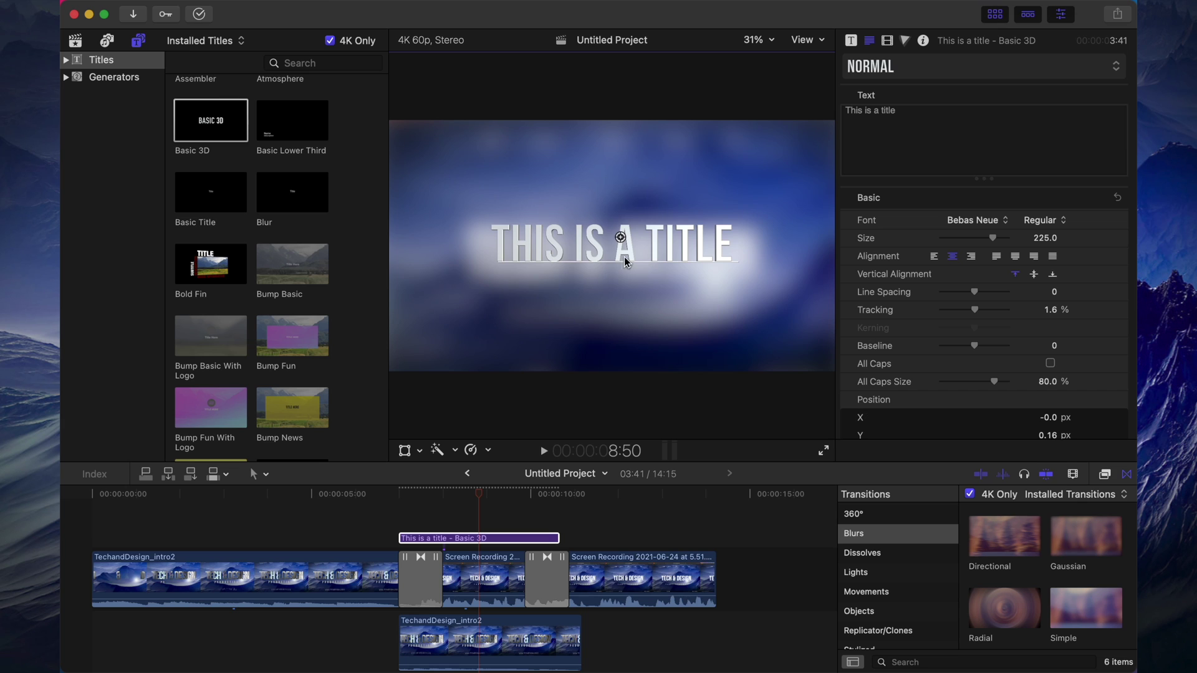
{"action": "scroll", "coordinate": [334, 199], "scroll_direction": "up", "scroll_amount": 5}
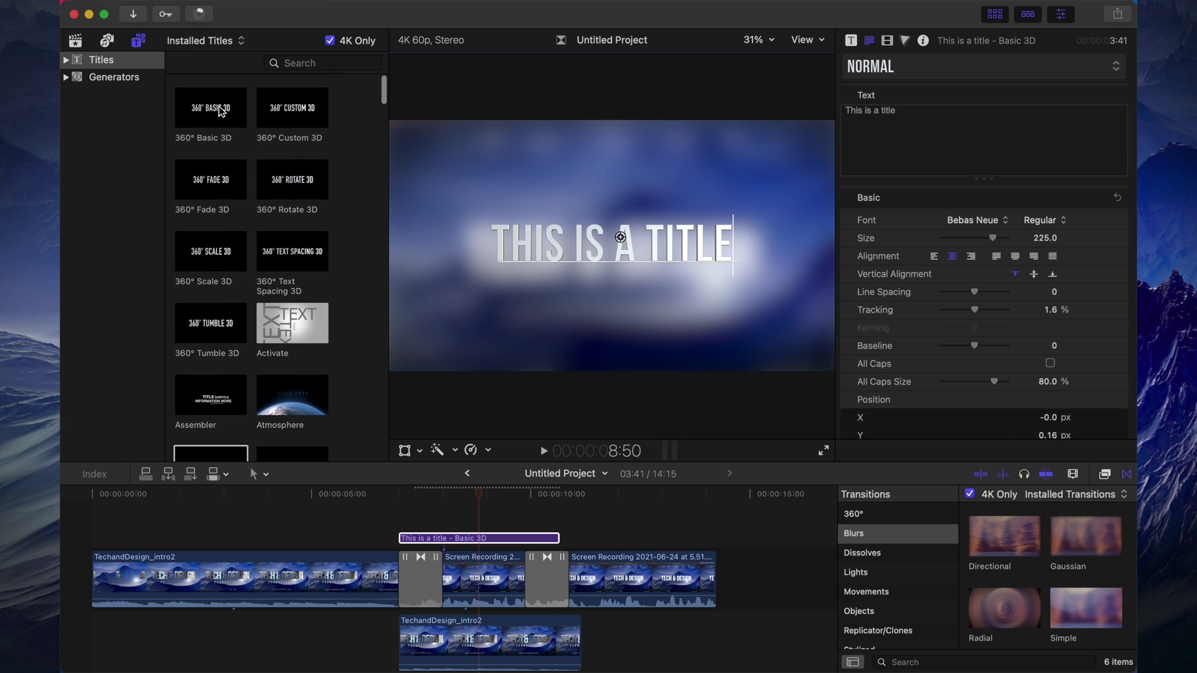
- Drop the 360° Basic 3D title above 'This is a title' and select the new clip
{"action": "left_click_drag", "start_coordinate": [219, 111], "coordinate": [438, 510]}
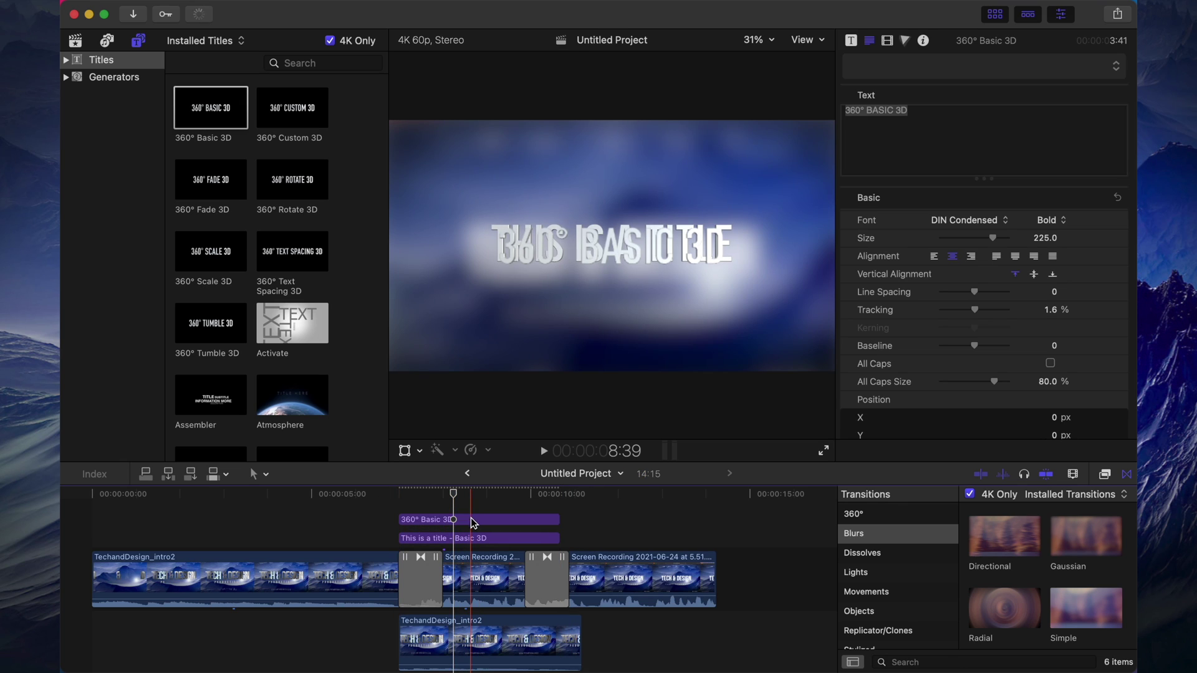
{"action": "left_click", "coordinate": [477, 494]}
{"action": "left_click", "coordinate": [485, 519]}
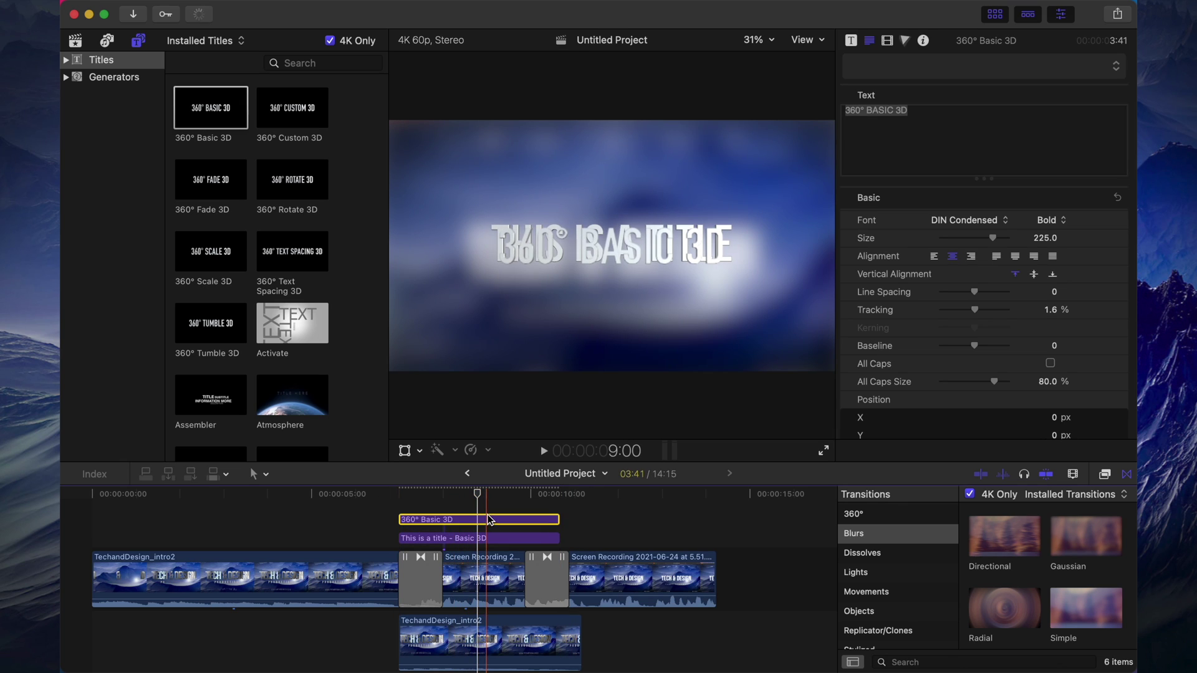
{"action": "left_click", "coordinate": [585, 287]}
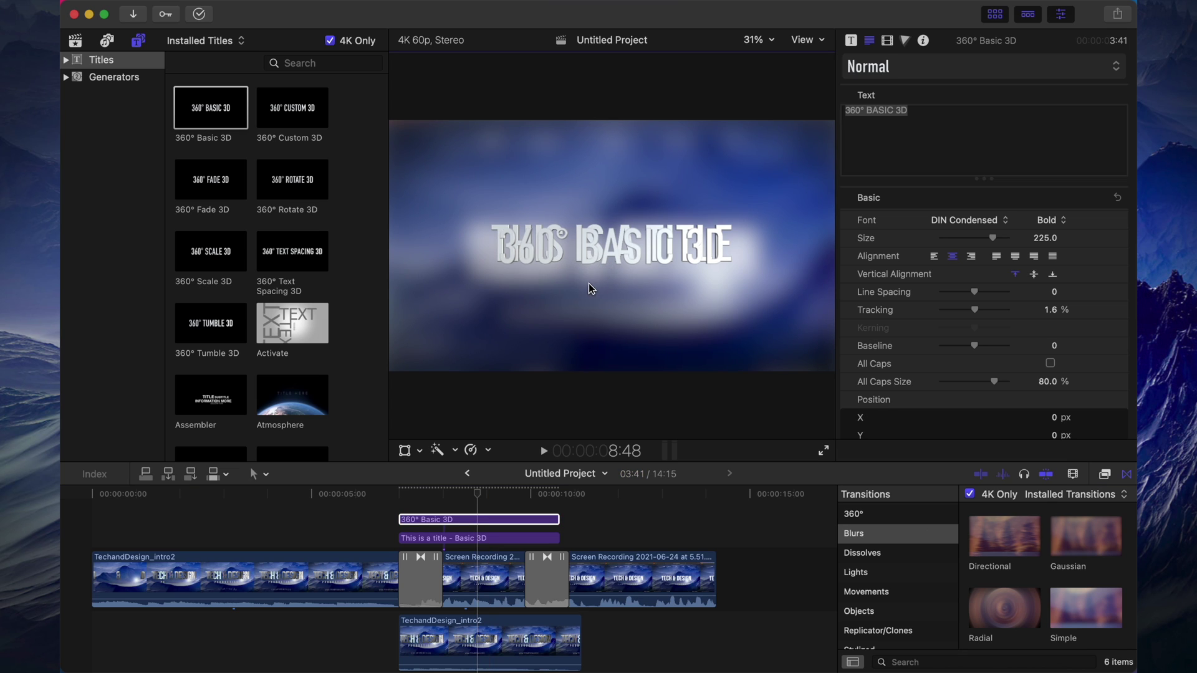
{"action": "left_click", "coordinate": [572, 297]}
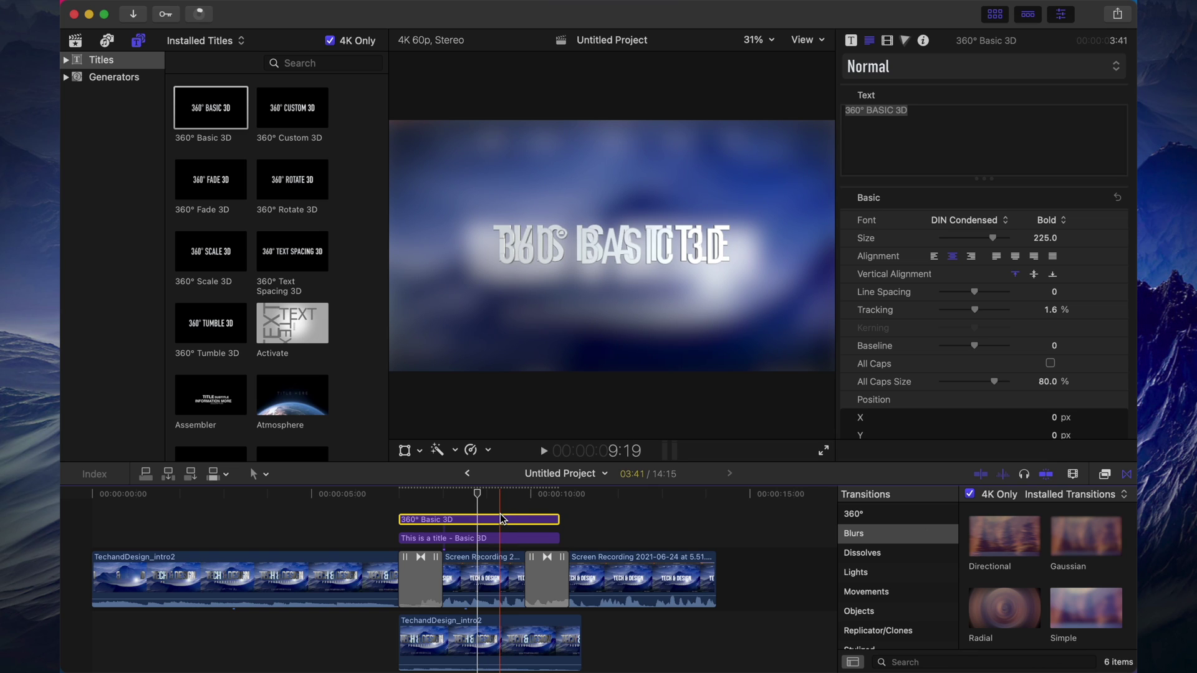
- Delete the selected 360° title clip and play the project from the start
{"action": "key", "text": "Delete"}
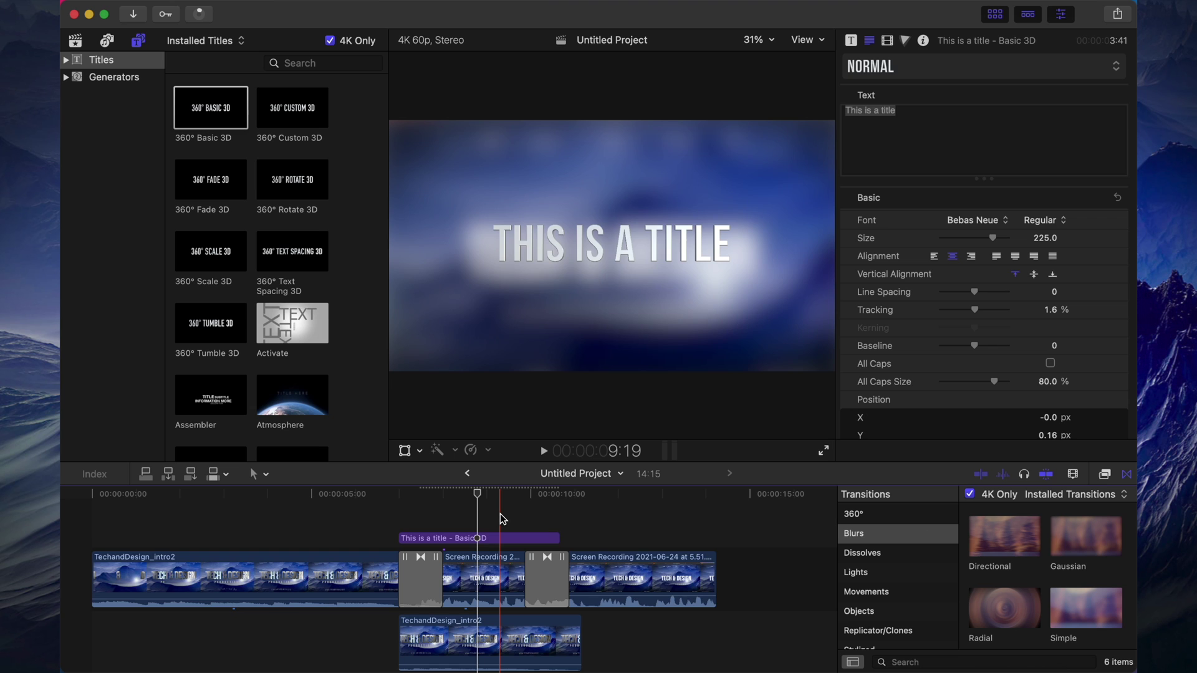
{"action": "key", "text": "Home"}
{"action": "key", "text": "space"}
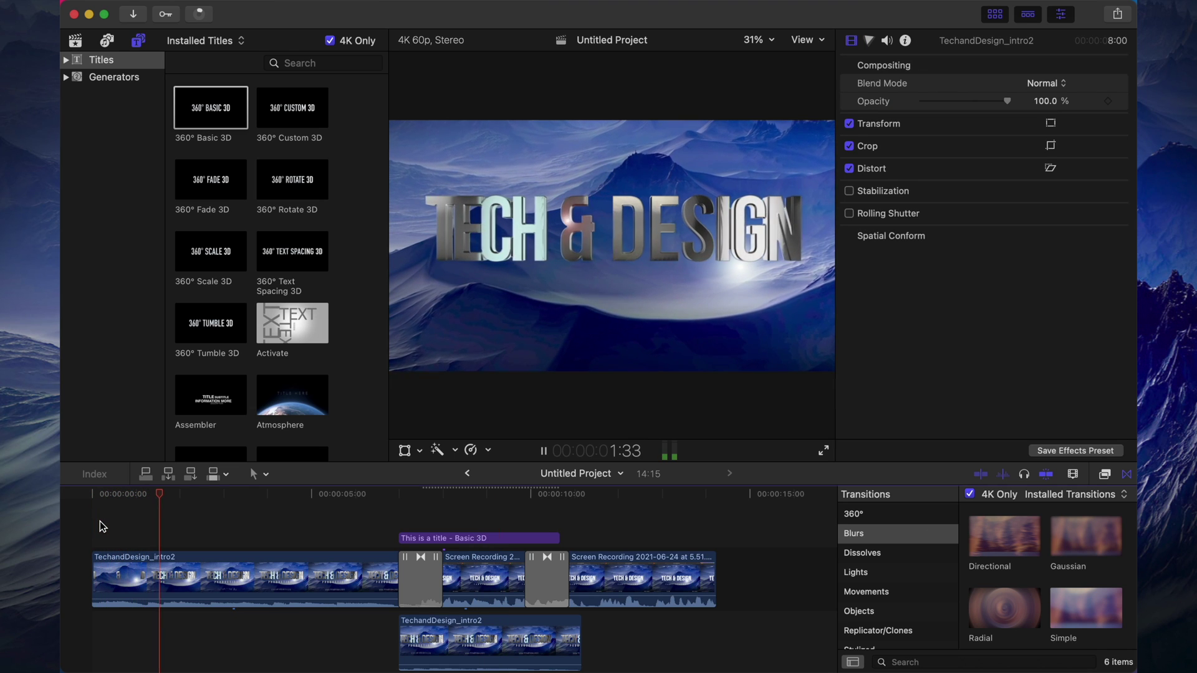